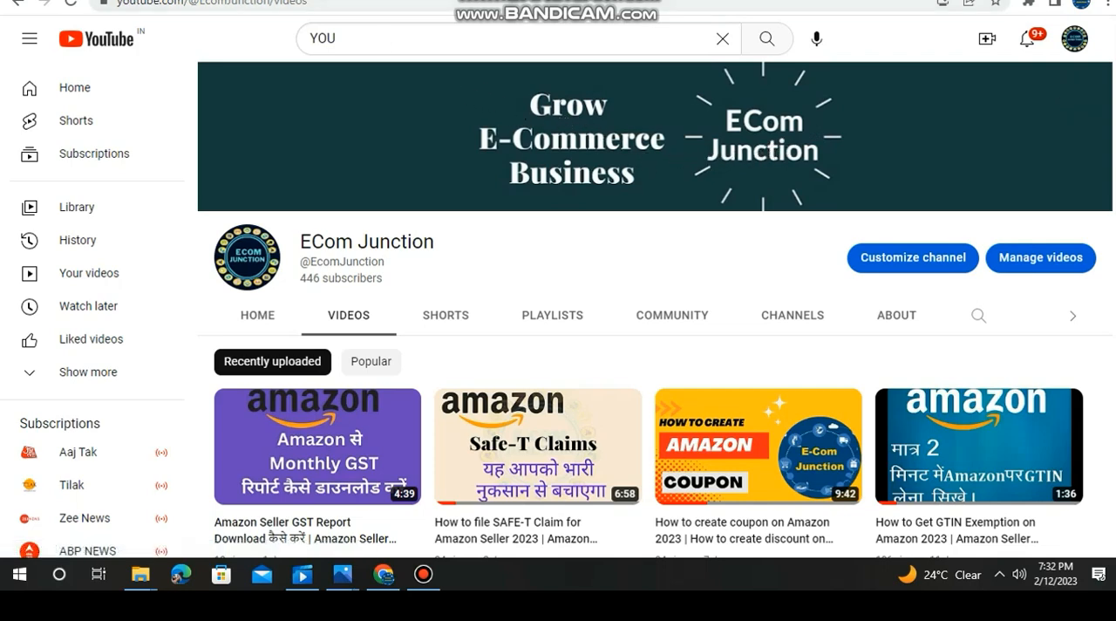
# - Switch to the Meesho Supplier Hub and start adding a single catalog from the catalog uploads page
pyautogui.click(320, 0)
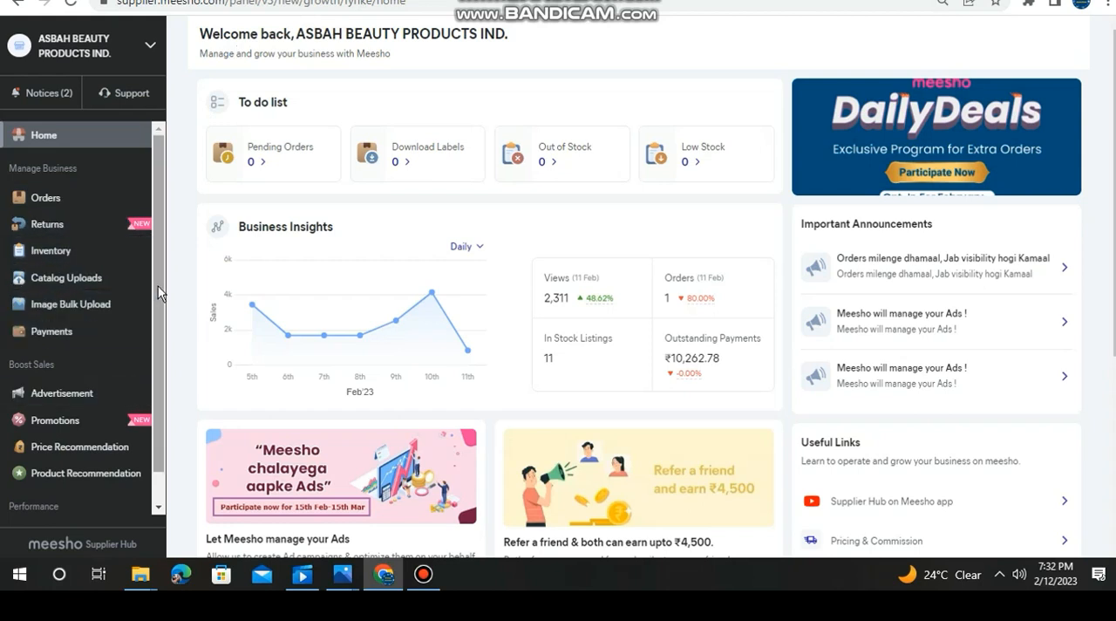
pyautogui.click(66, 277)
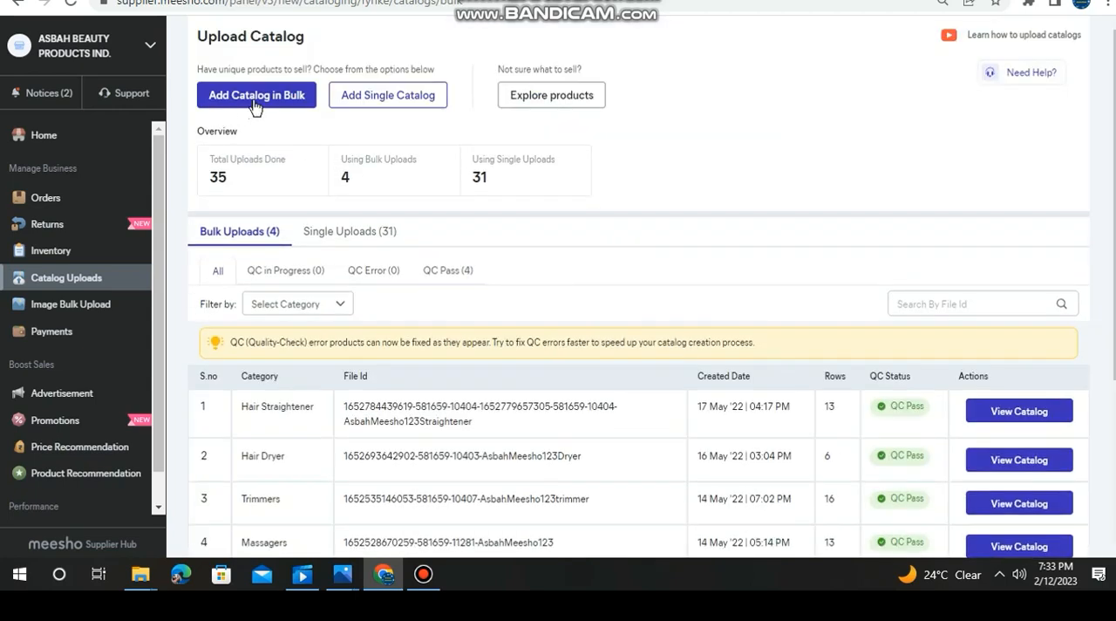
pyautogui.click(404, 103)
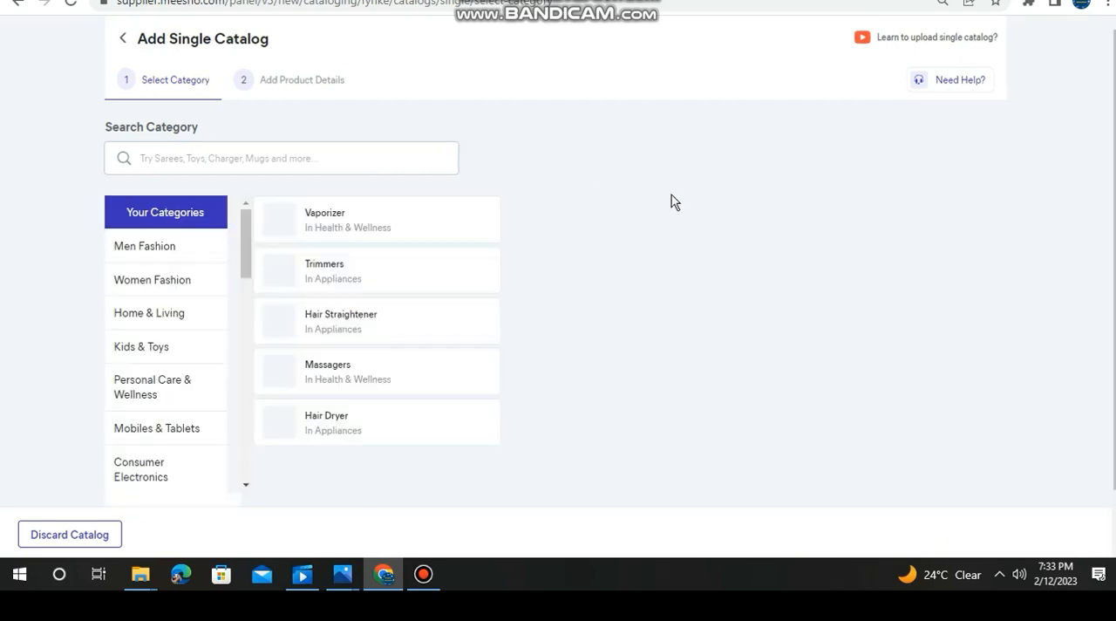
# - Choose the catalog category Women Fashion / Ethnic Wear / Kurtis, Sets & Fabrics / Kurtis
pyautogui.click(177, 161)
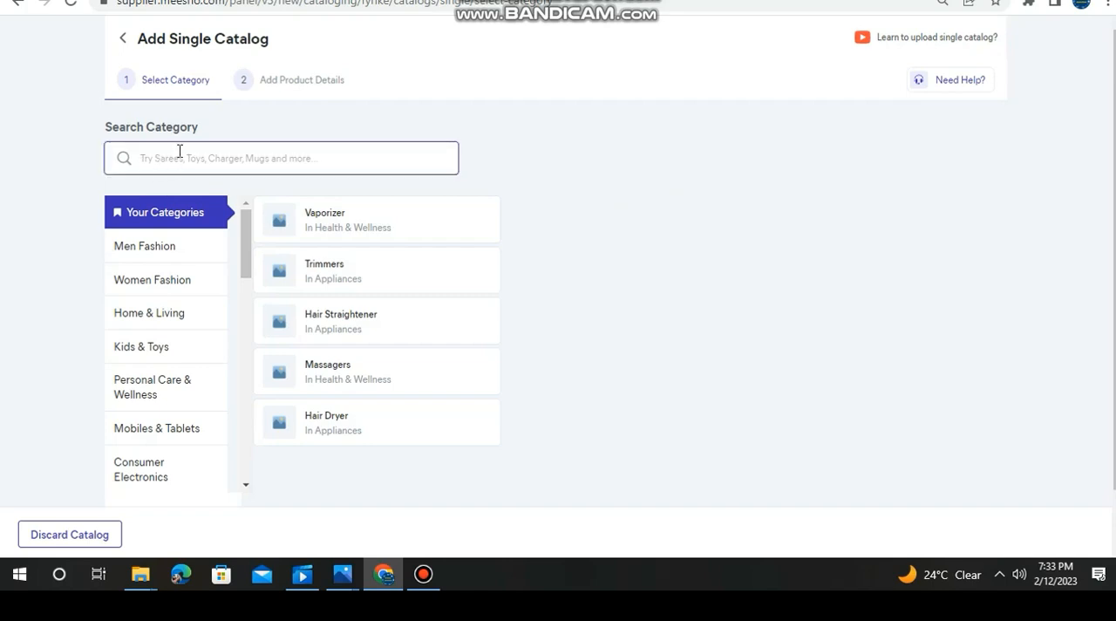
pyautogui.click(150, 285)
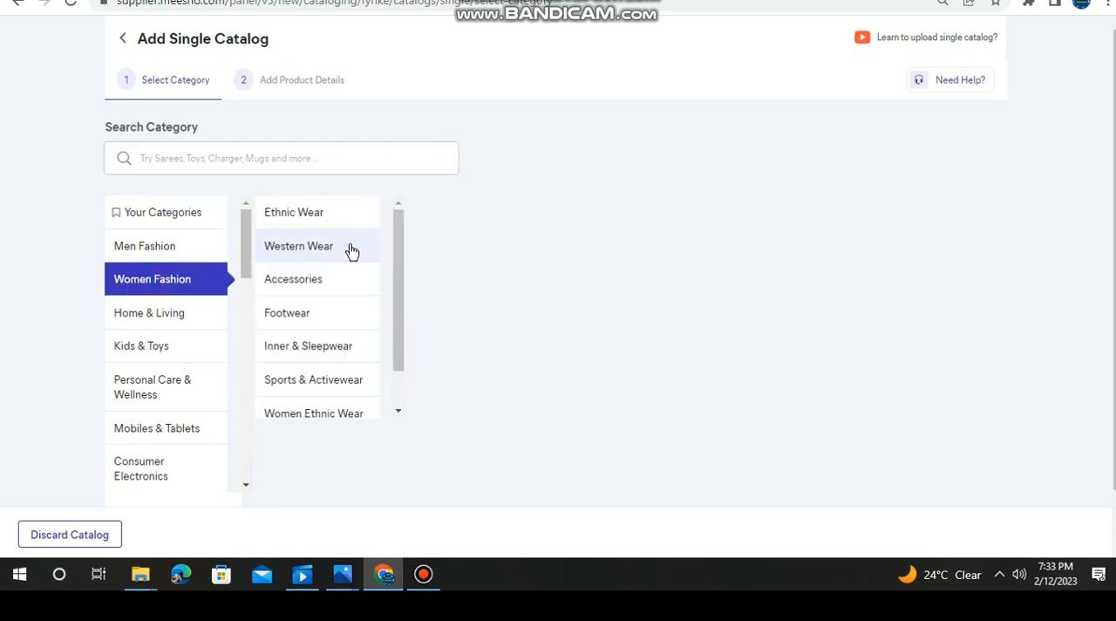
pyautogui.click(332, 218)
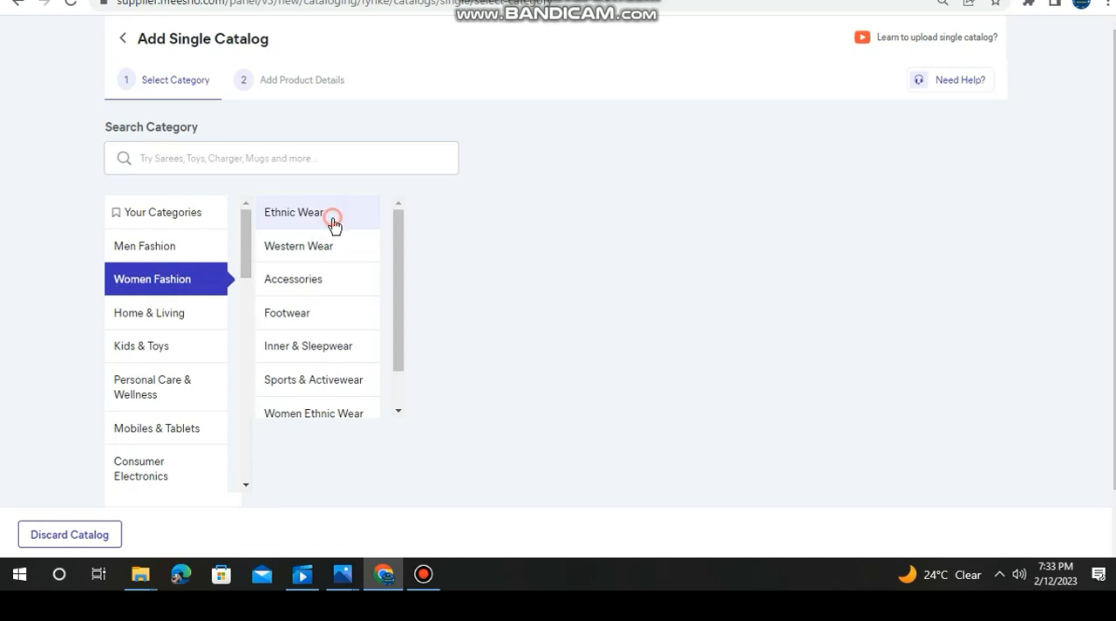
pyautogui.click(504, 212)
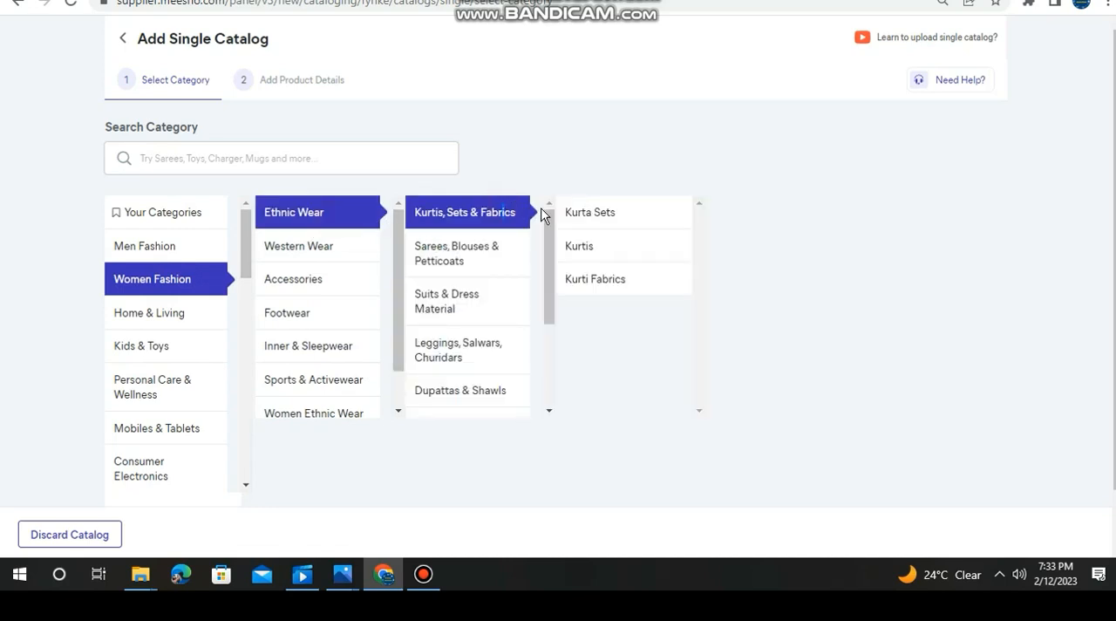
pyautogui.click(605, 247)
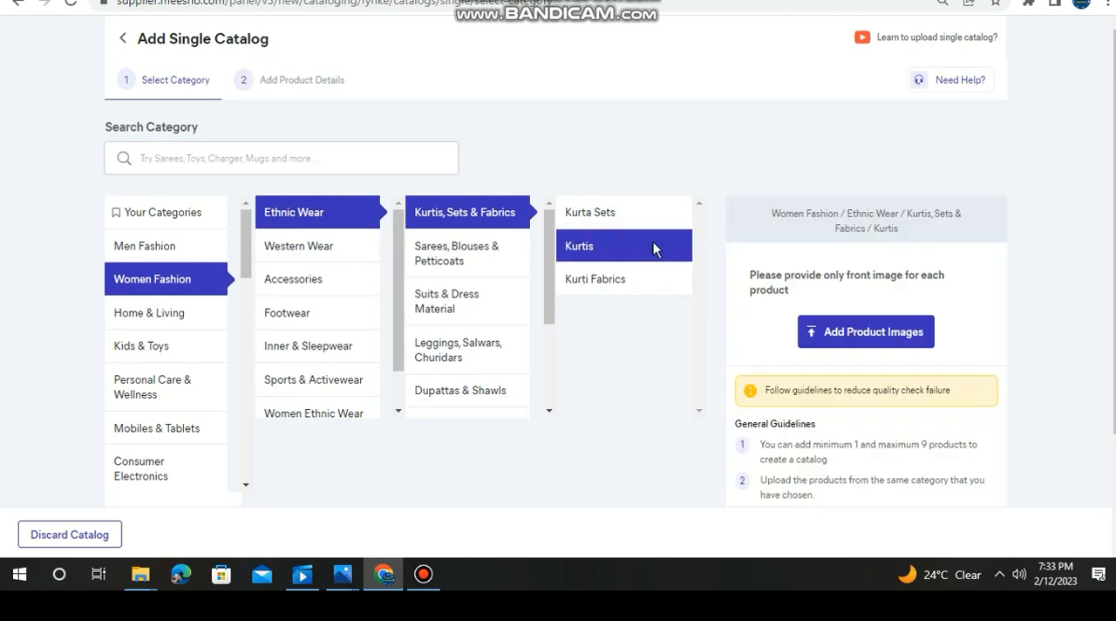
# - Add the front image "61mO0vkiYWL._UL1280_ (1)" as the catalog's product and continue to the product details
pyautogui.click(868, 336)
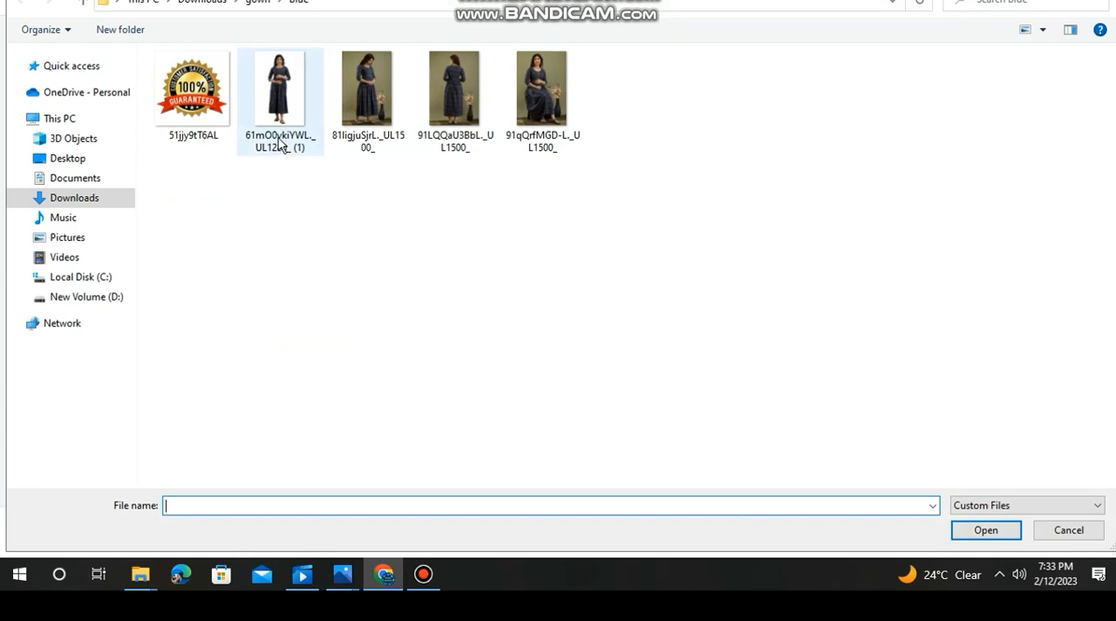
pyautogui.click(280, 143)
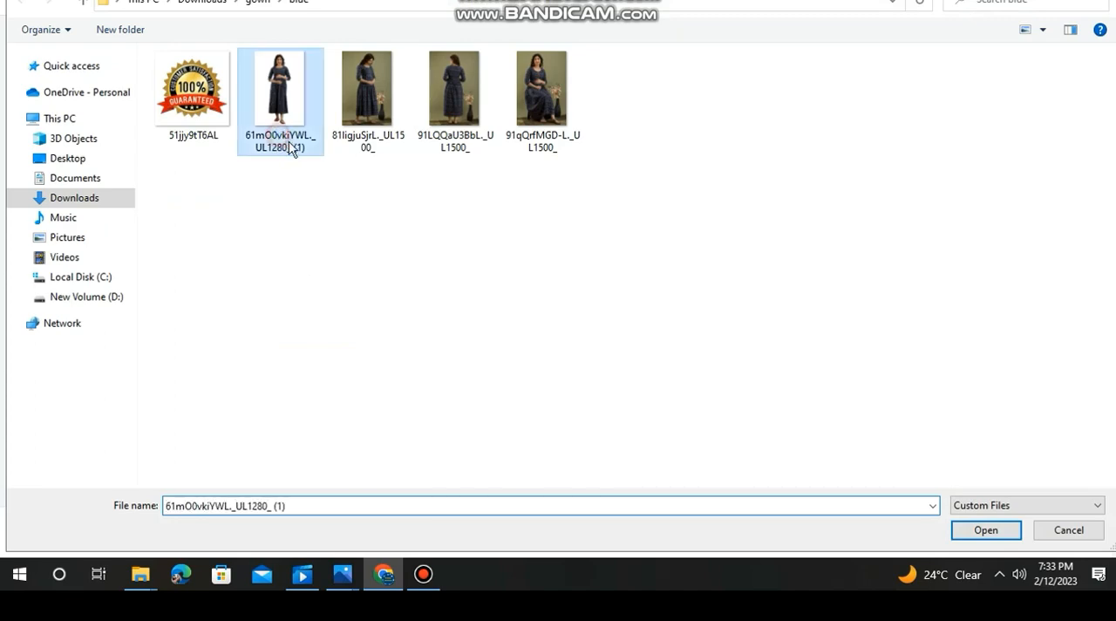
pyautogui.click(967, 532)
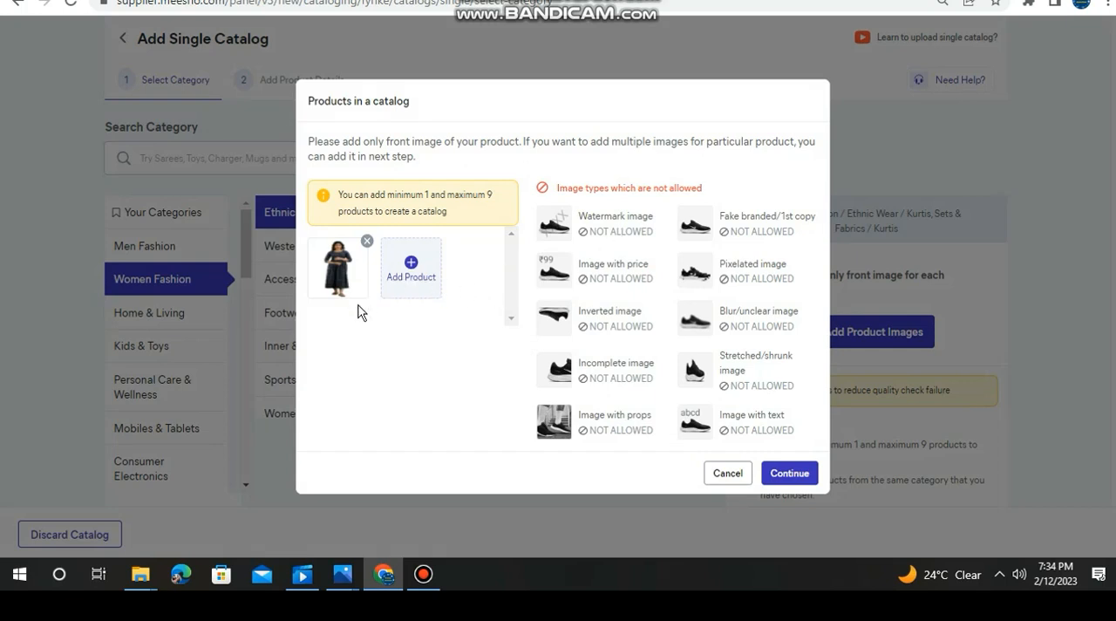
pyautogui.click(790, 475)
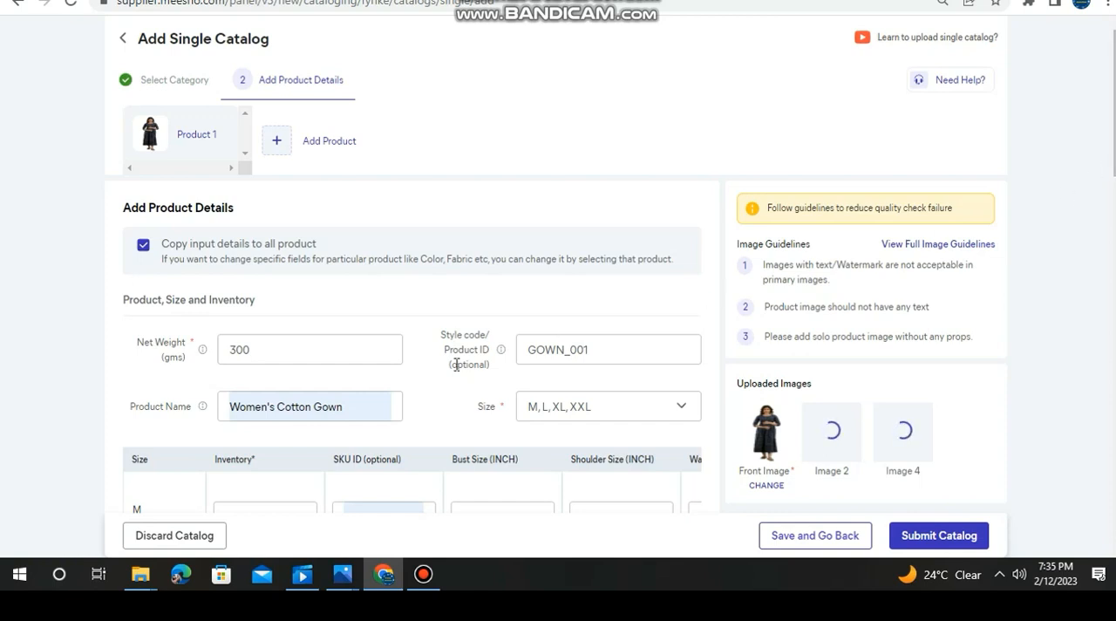
# - Examine the product name entry and the list of selectable sizes for the gown
pyautogui.click(271, 410)
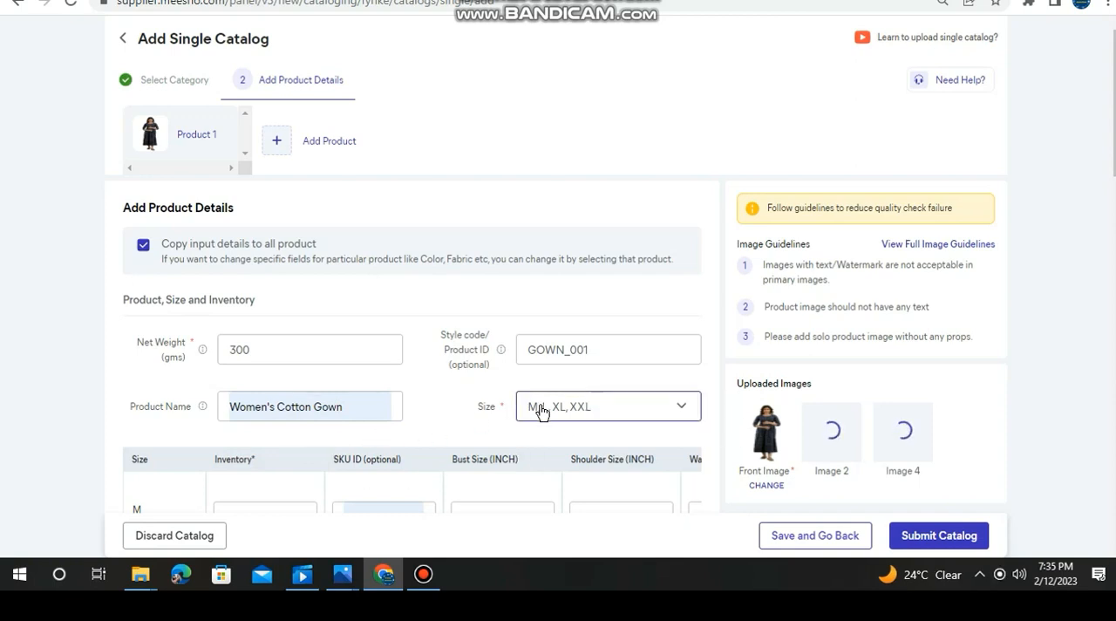
pyautogui.click(684, 408)
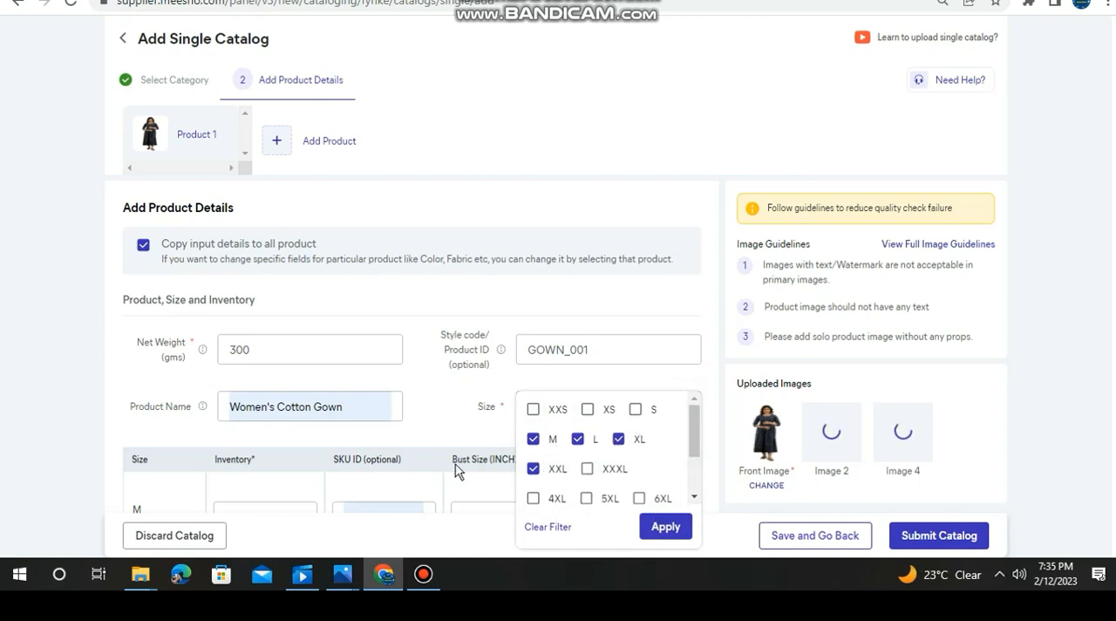
pyautogui.click(458, 423)
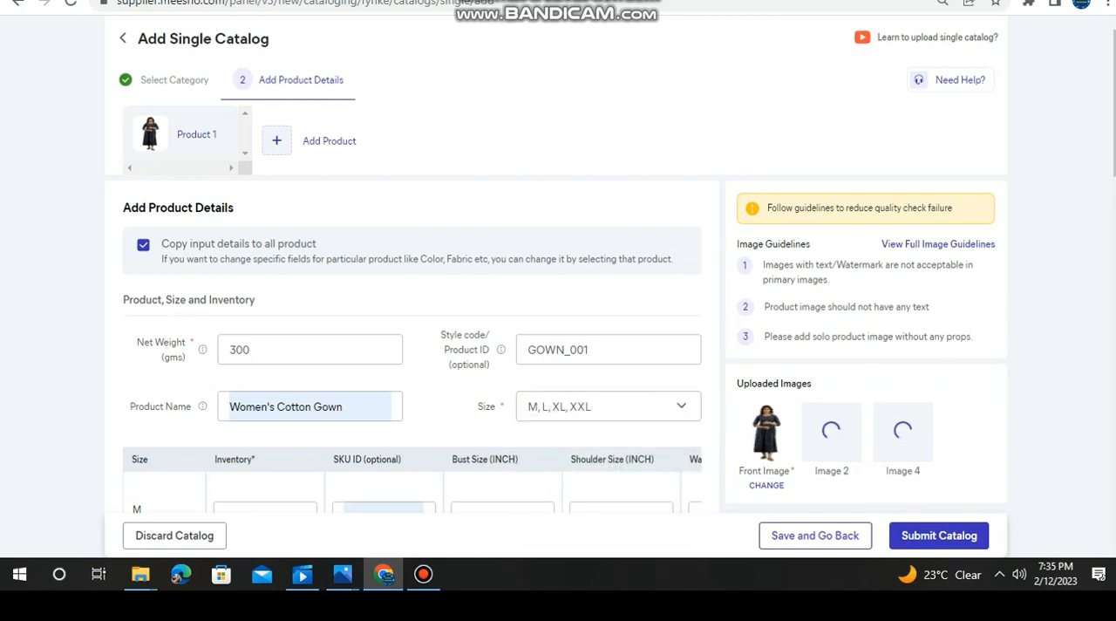
# - Review the inventory, SKU ID and bust size entries for sizes M, L, XL and XXL
pyautogui.scroll(-3, 410, 348)
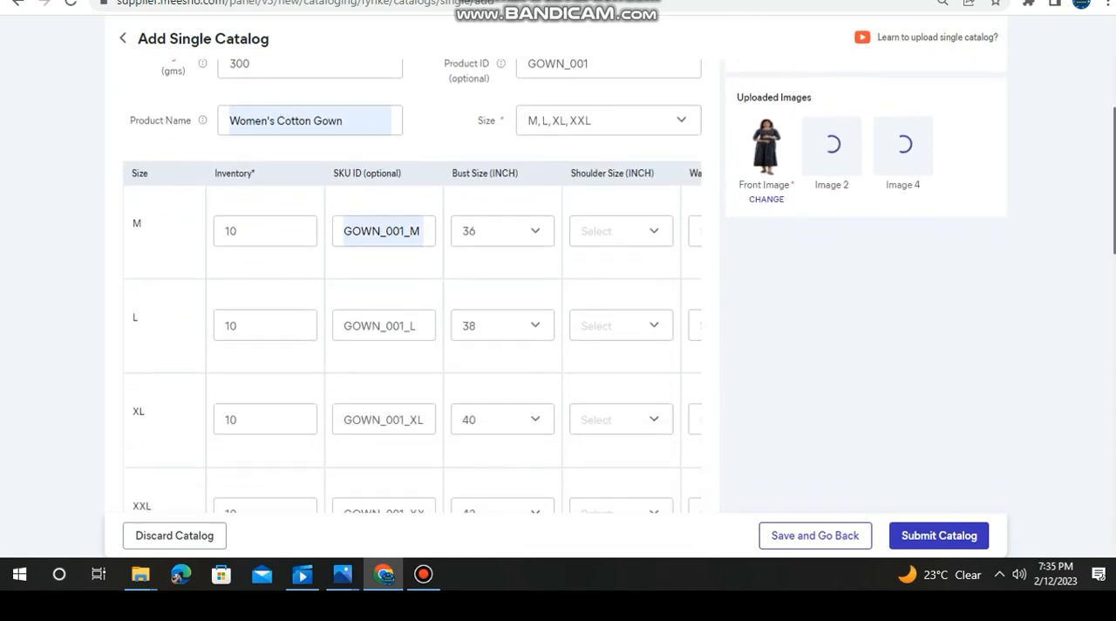
pyautogui.moveTo(1115, 187); pyautogui.dragTo(1115, 197)
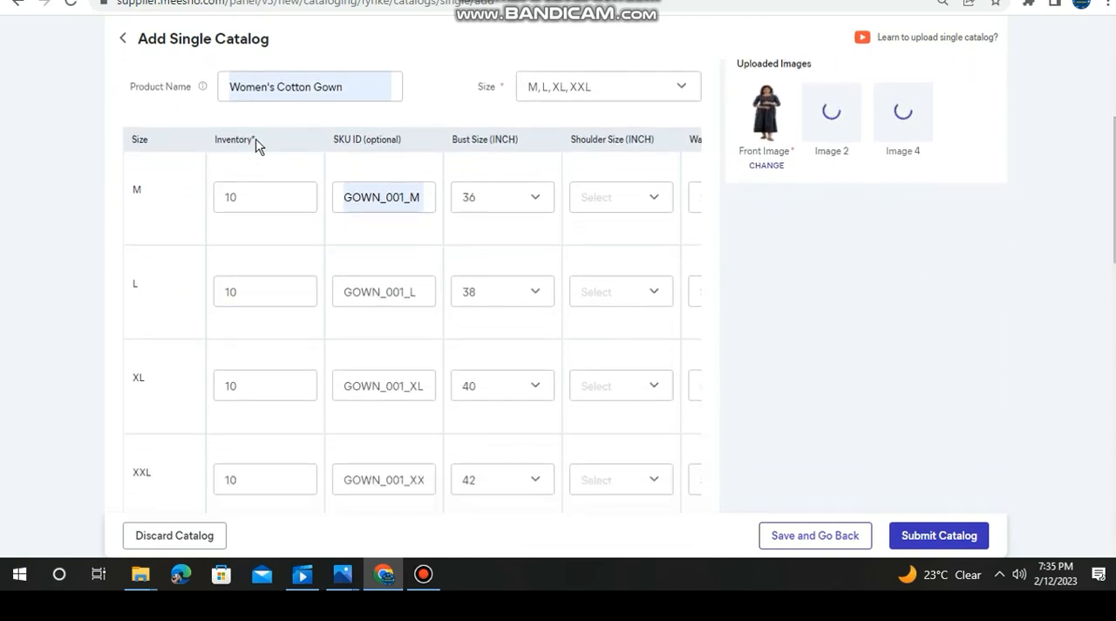
pyautogui.click(247, 198)
pyautogui.click(236, 284)
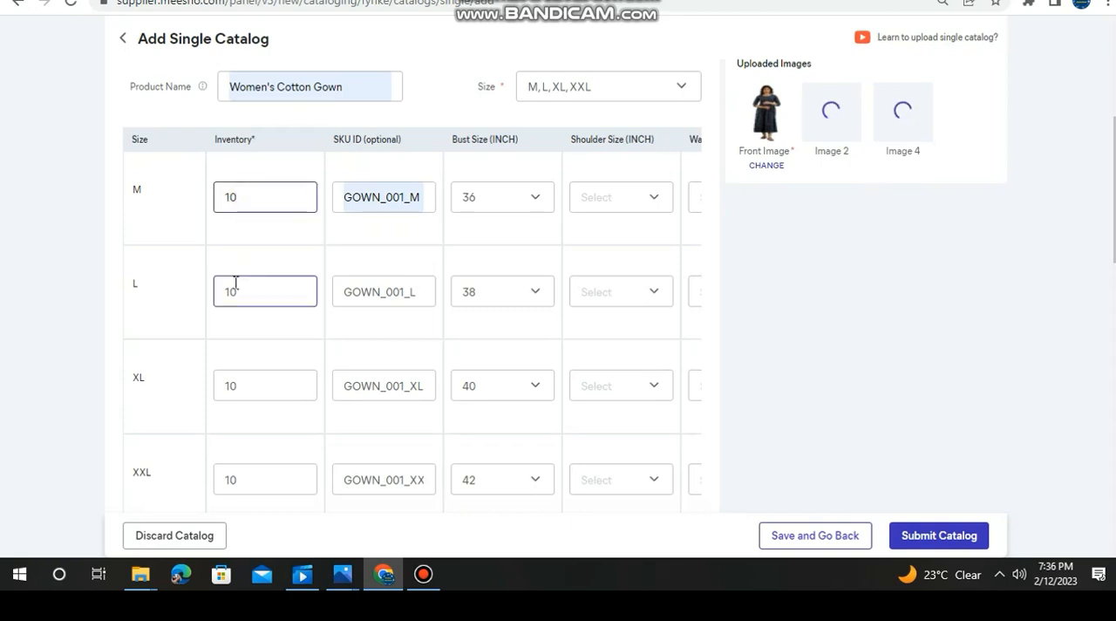
pyautogui.click(229, 383)
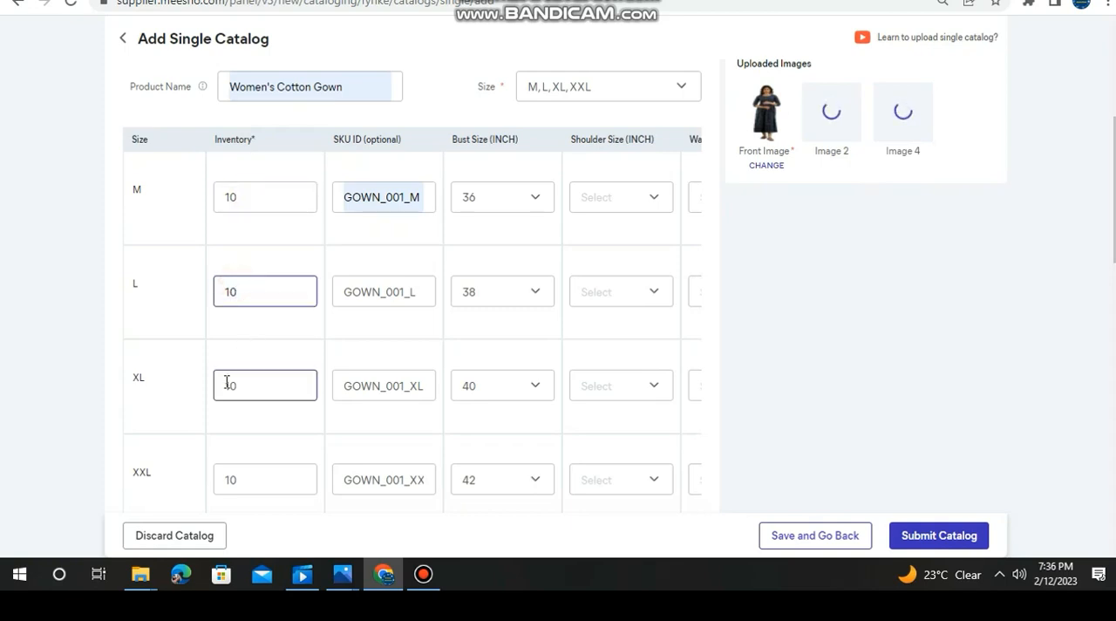
pyautogui.click(240, 467)
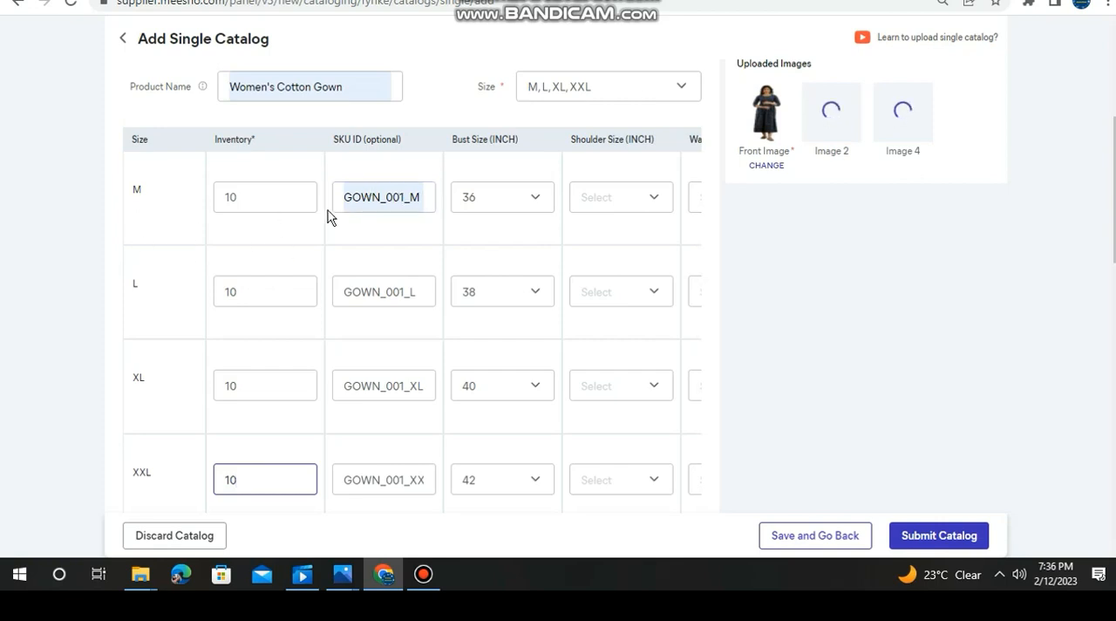
pyautogui.click(409, 198)
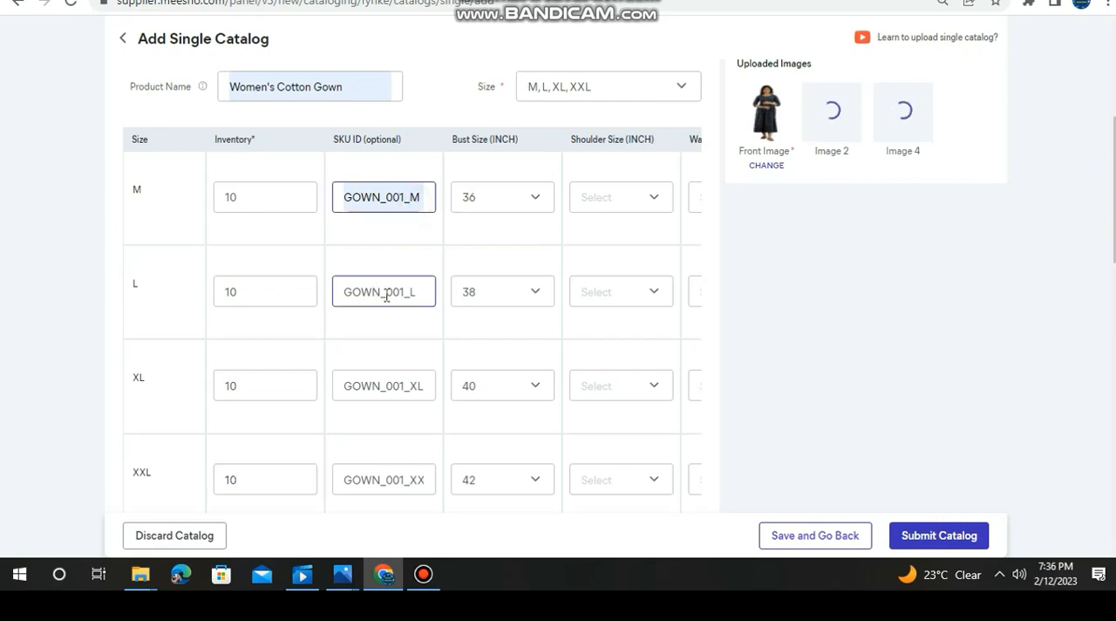
pyautogui.click(423, 290)
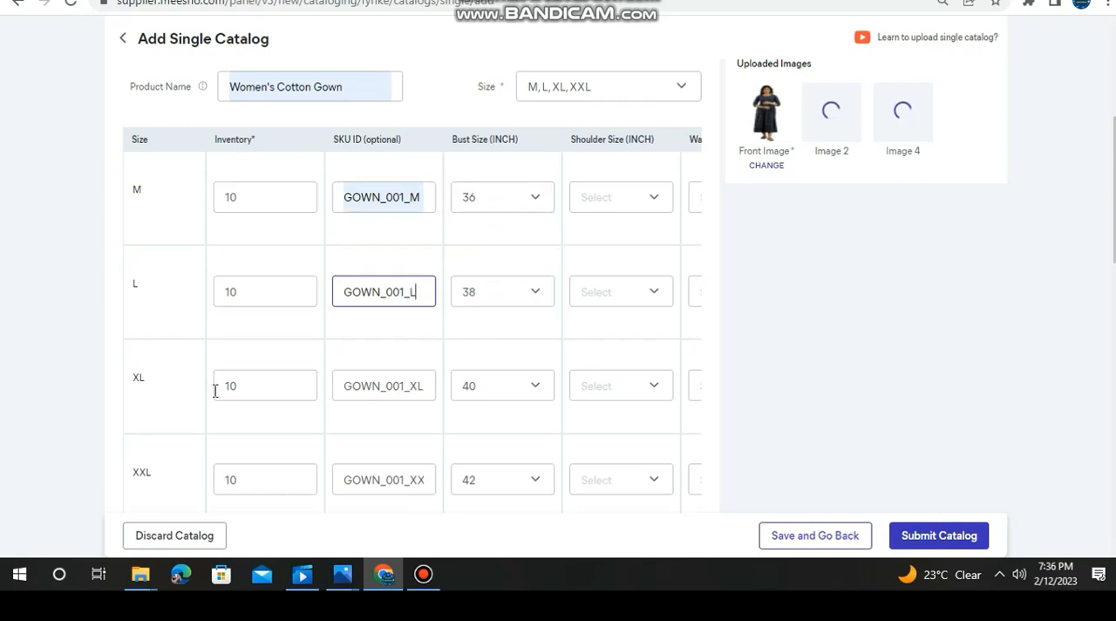
pyautogui.click(536, 480)
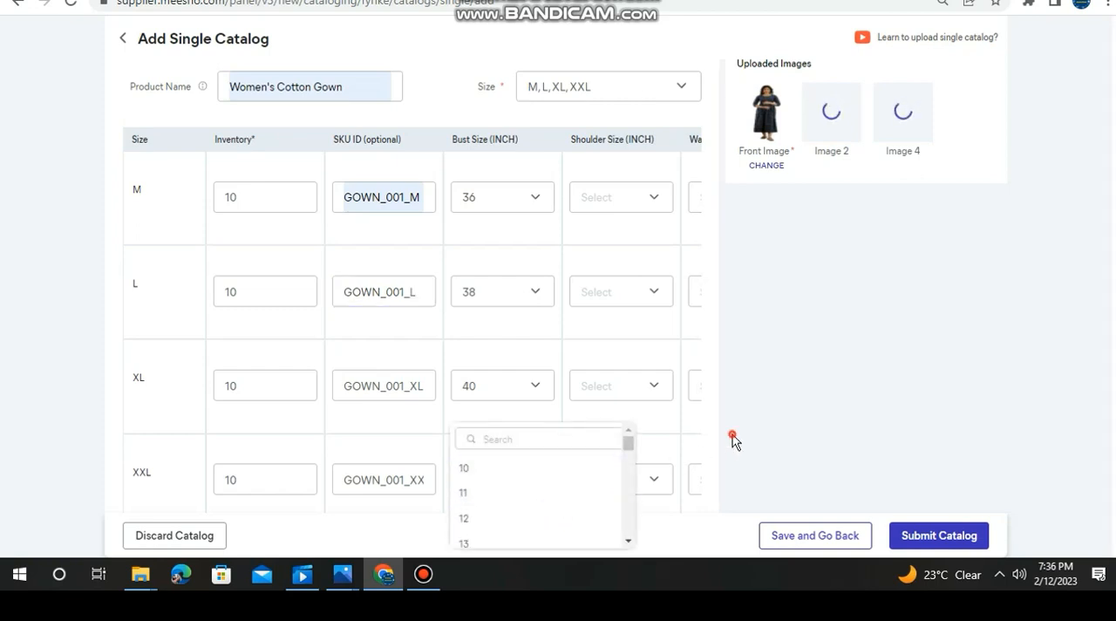
pyautogui.click(694, 430)
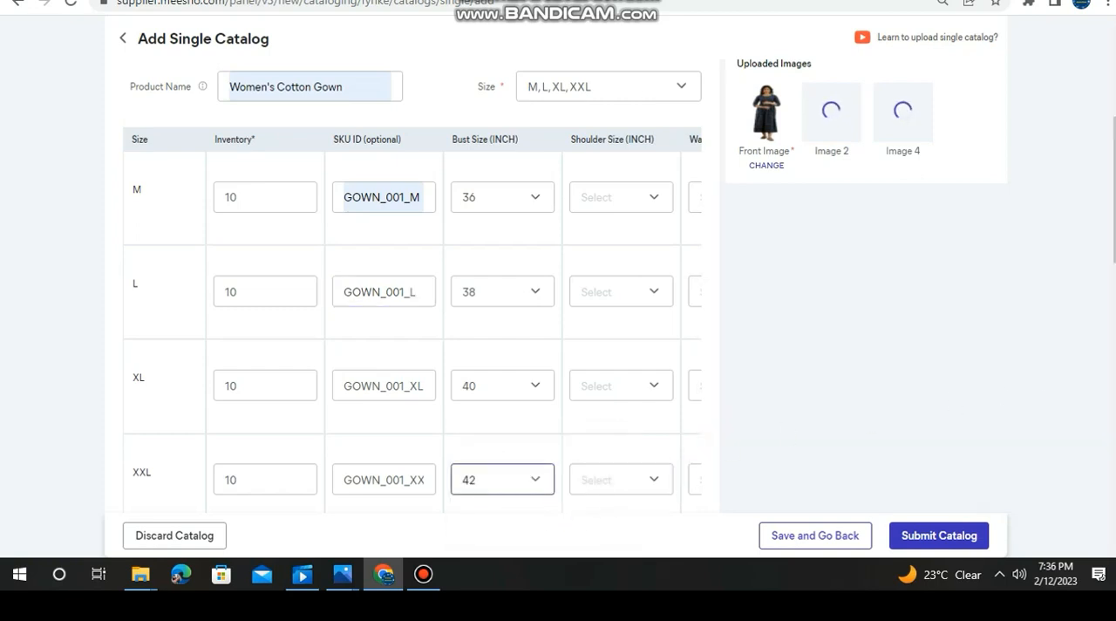
# - Review the shoulder, waist, hip and length columns of the size table, returning to its first columns
pyautogui.scroll(-2, 397, 395)
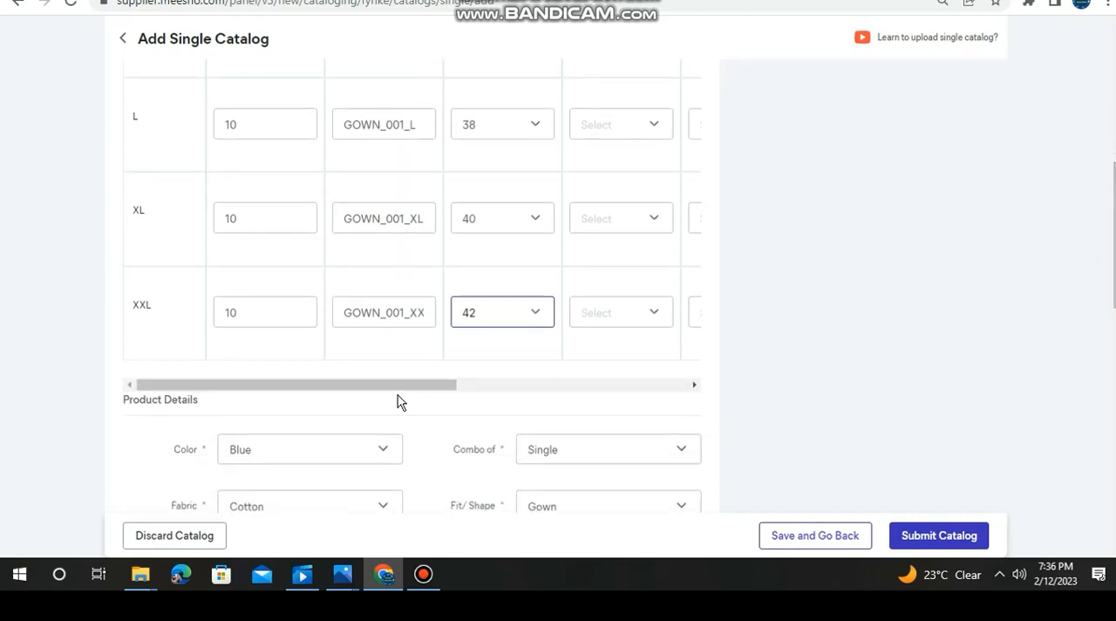
pyautogui.moveTo(407, 387); pyautogui.dragTo(617, 410)
pyautogui.moveTo(1115, 253)
pyautogui.mouseDown()
pyautogui.moveTo(1115, 211)
pyautogui.moveTo(1107, 250)
pyautogui.mouseUp()
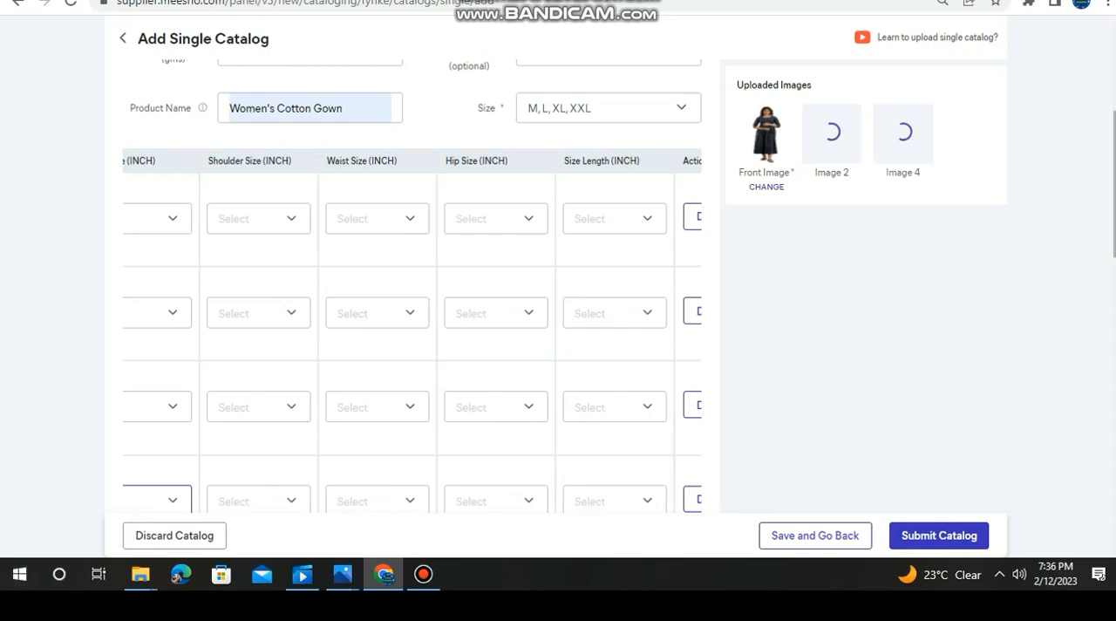
pyautogui.moveTo(1108, 255); pyautogui.dragTo(1104, 331)
pyautogui.moveTo(505, 295); pyautogui.dragTo(341, 351)
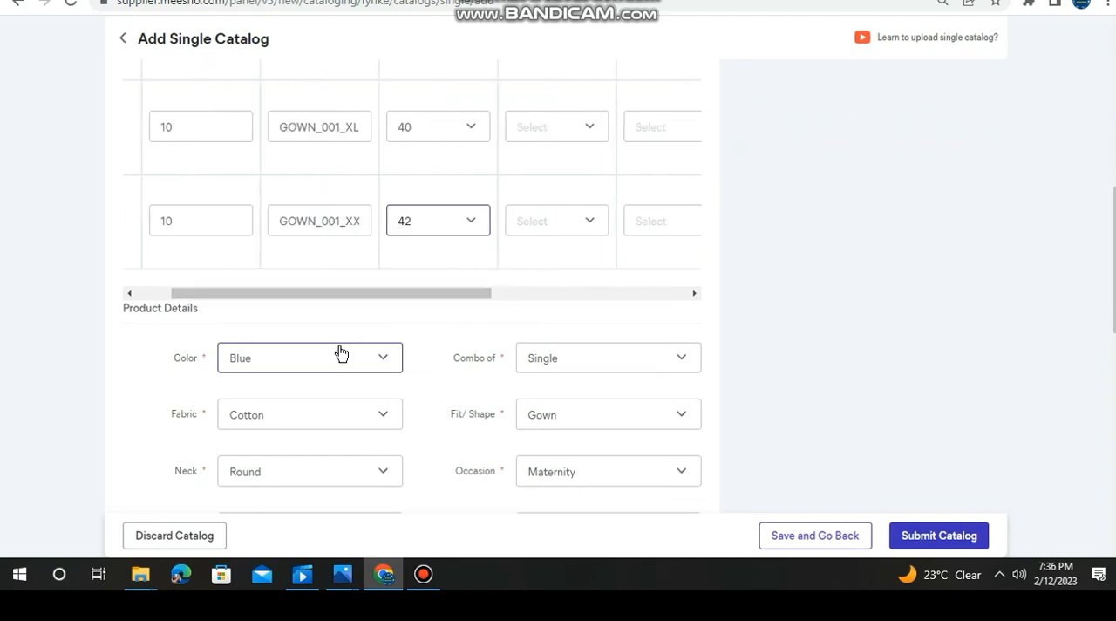
pyautogui.moveTo(321, 313); pyautogui.dragTo(239, 302)
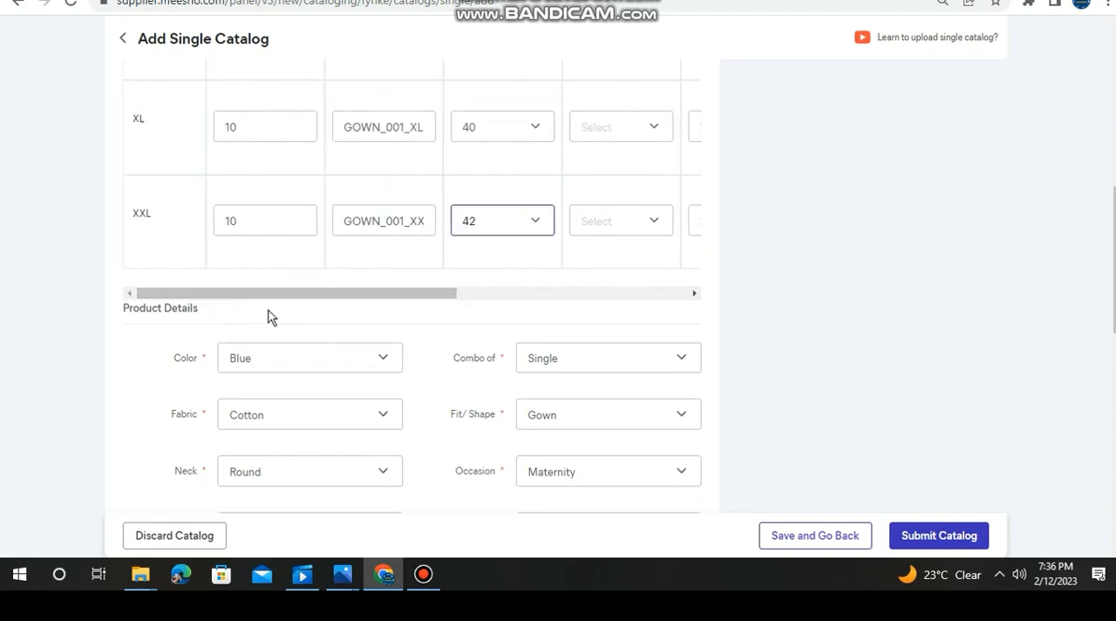
# - Examine the available Color and Combo of options in the gown's product details, leaving both selections as they are
pyautogui.click(385, 363)
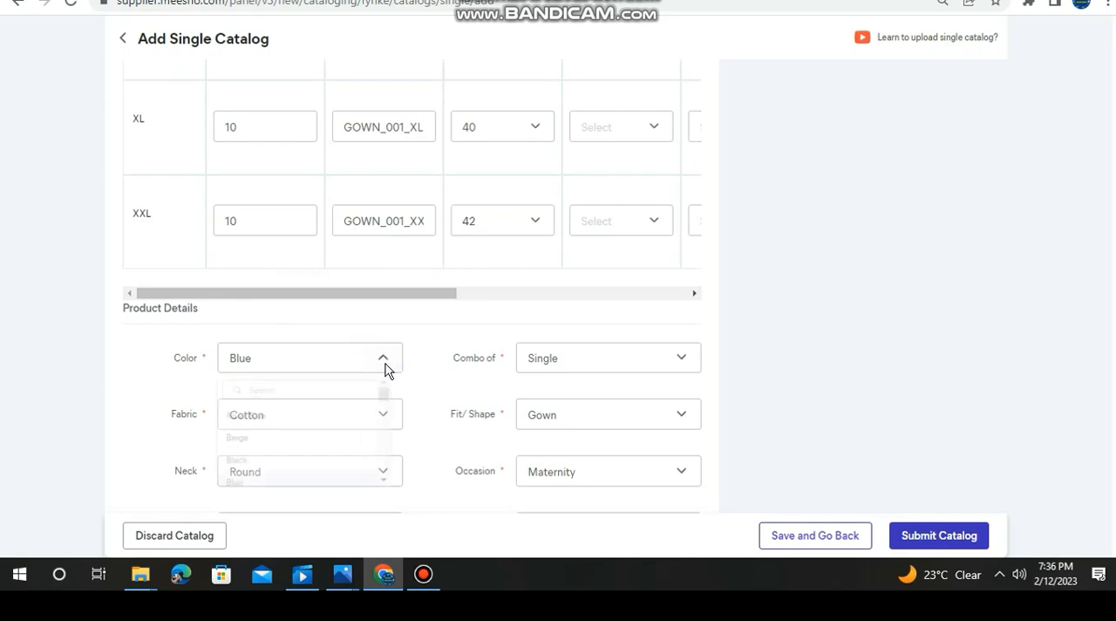
pyautogui.click(460, 344)
pyautogui.click(685, 357)
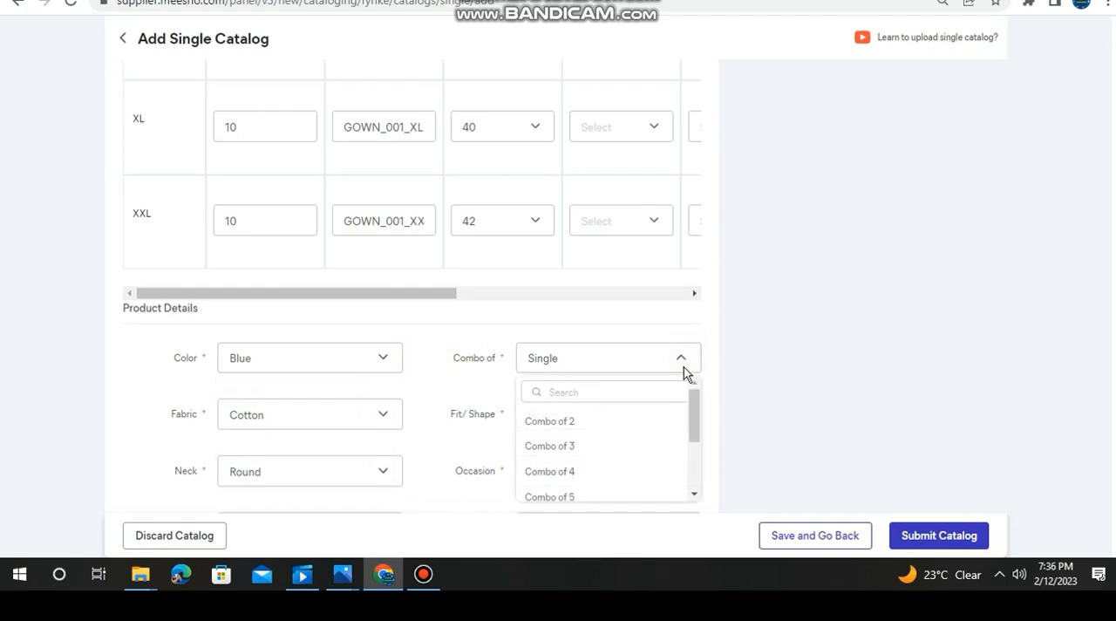
pyautogui.moveTo(695, 436); pyautogui.dragTo(689, 486)
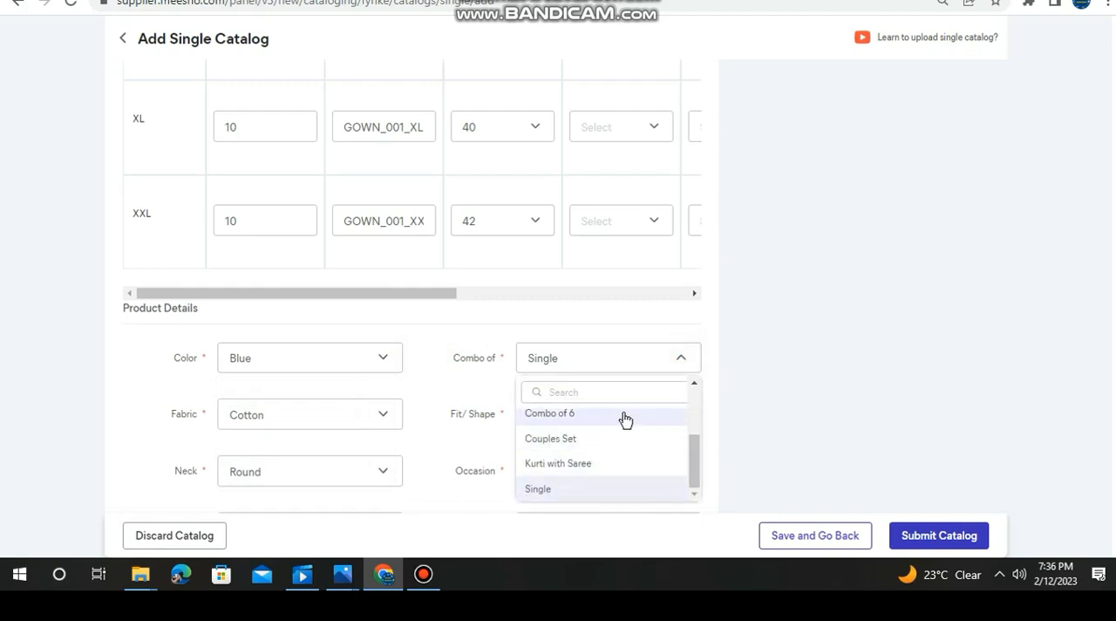
pyautogui.moveTo(690, 467); pyautogui.dragTo(690, 416)
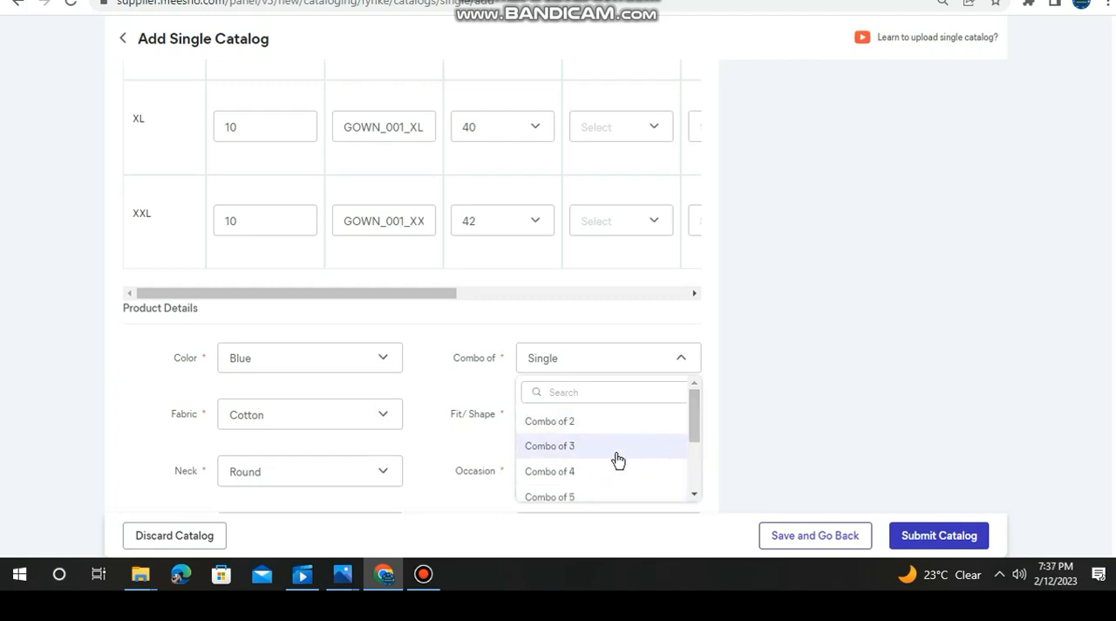
pyautogui.click(975, 377)
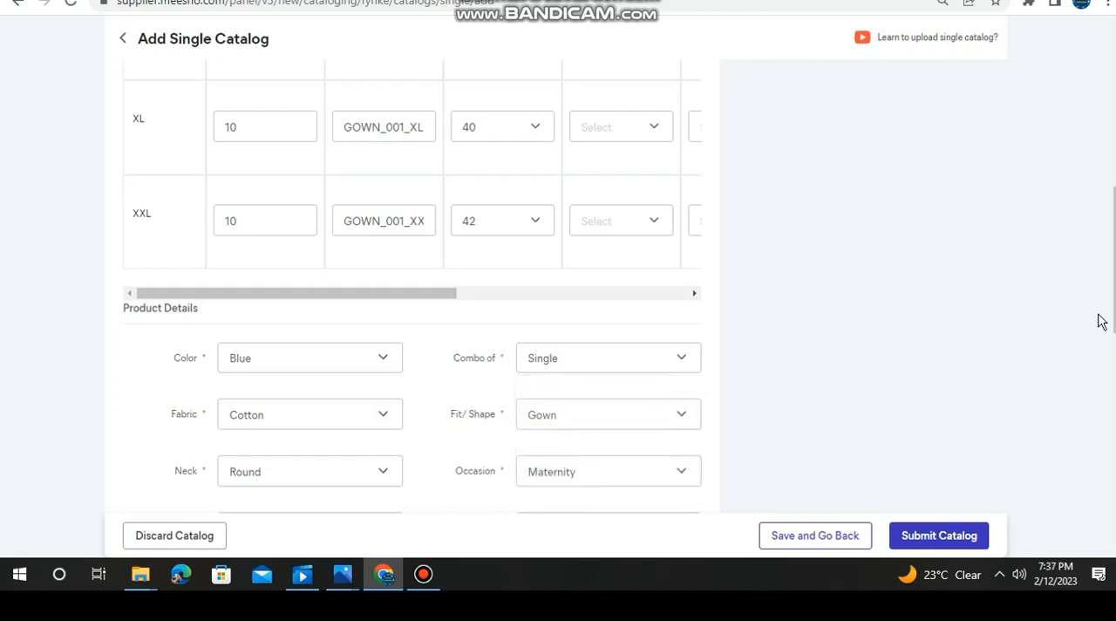
# - Review the remaining product details and examine the Stitch Type options for the gown
pyautogui.moveTo(1113, 321); pyautogui.dragTo(1072, 391)
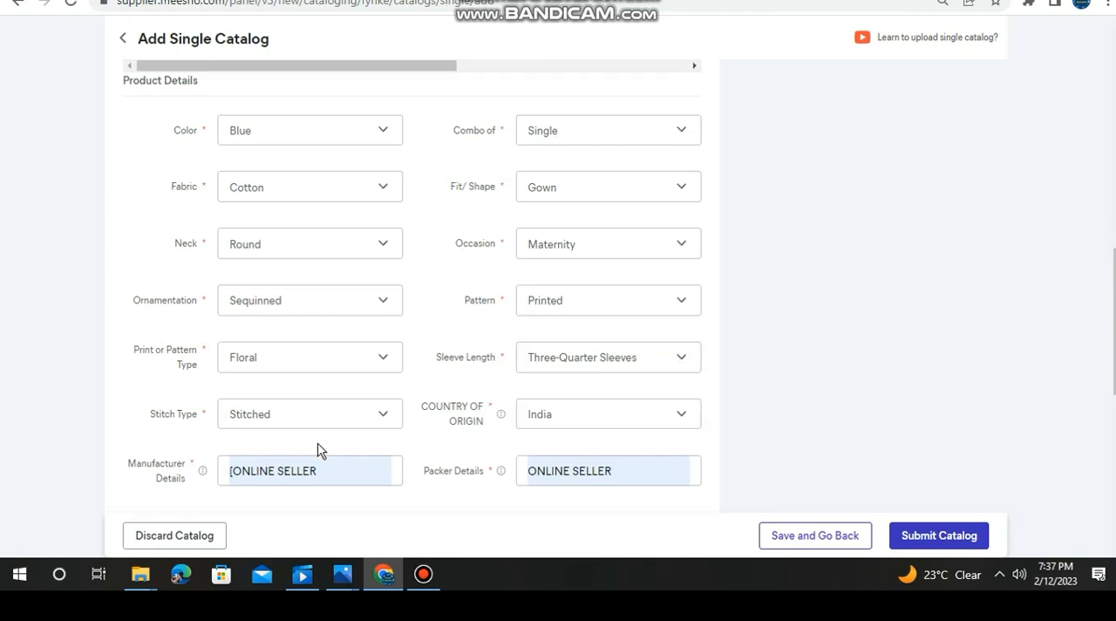
pyautogui.click(380, 421)
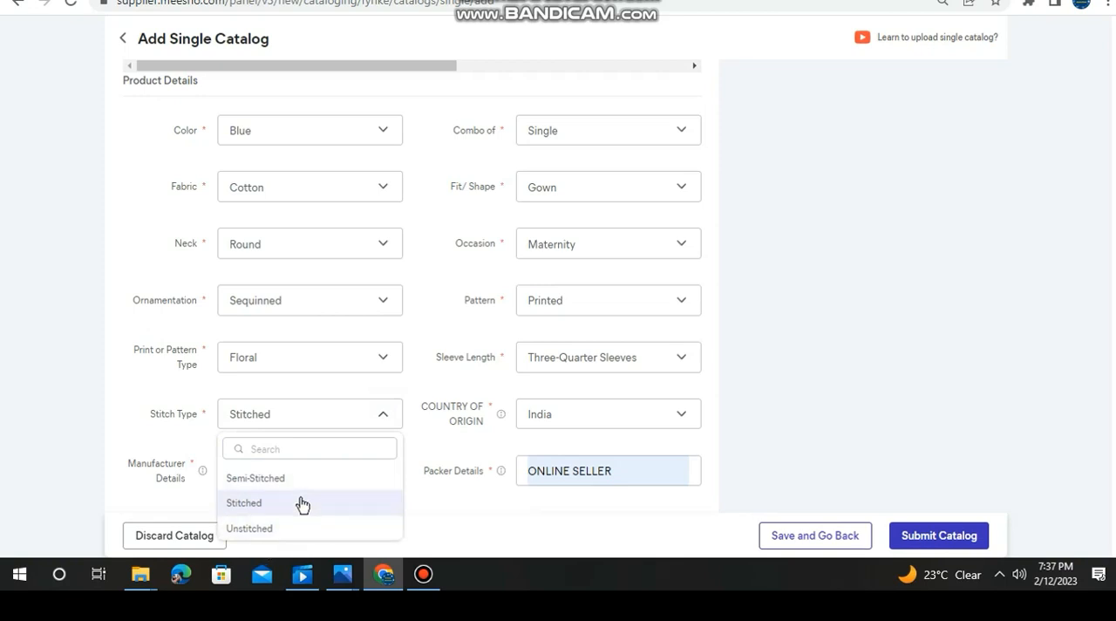
pyautogui.click(666, 391)
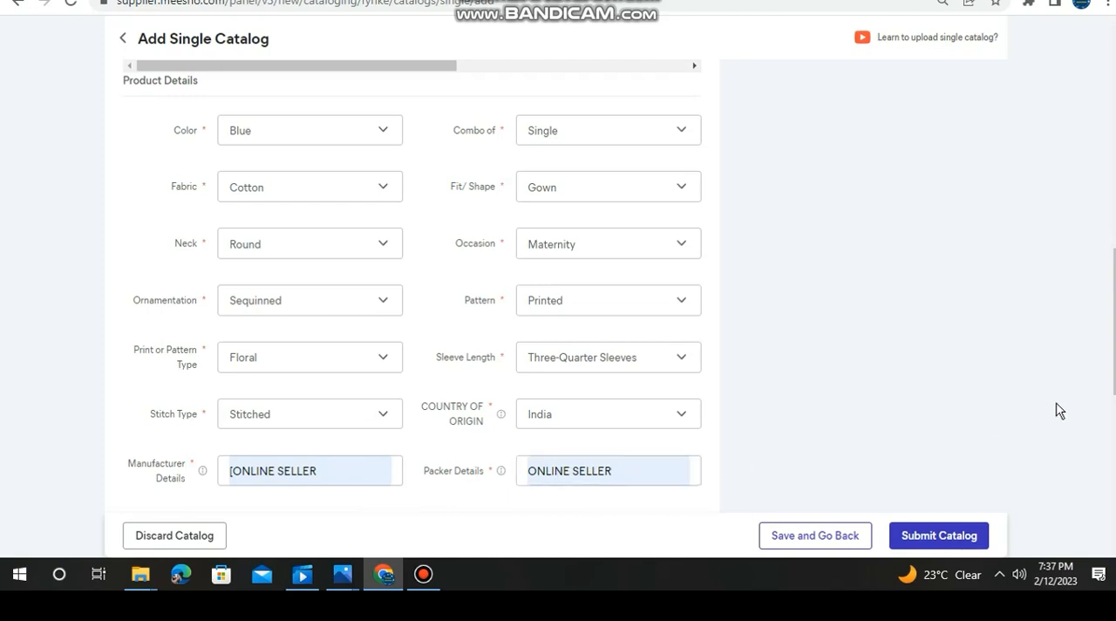
# - Review the gown's Meesho Price, Wrong/Defective Returns Price, MRP and GST entries, including the available GST rates
pyautogui.scroll(-3, 950, 462)
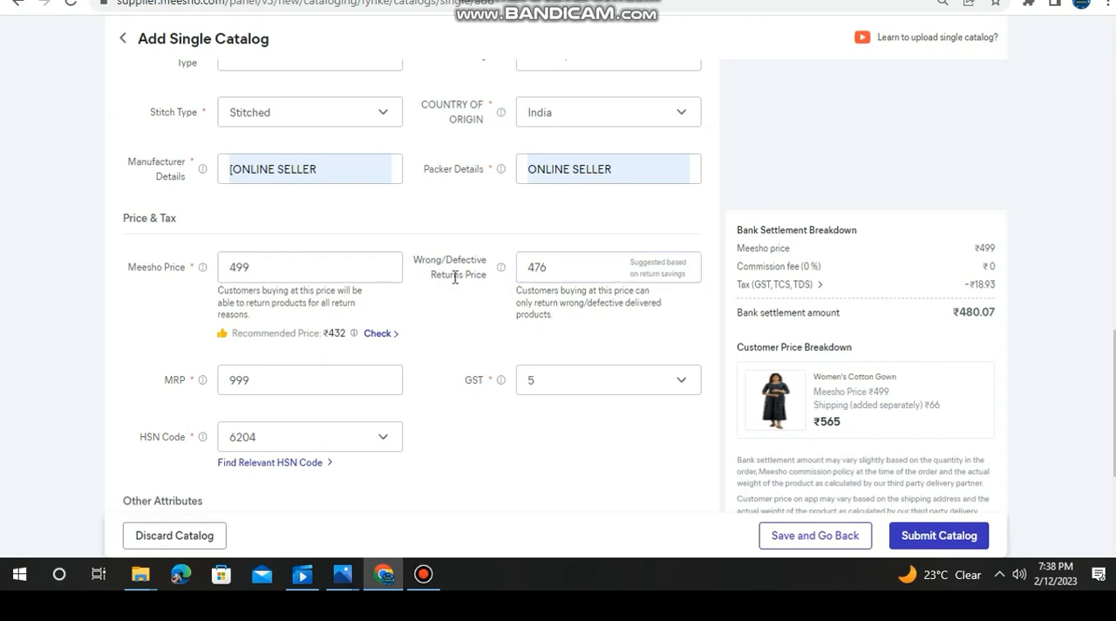
pyautogui.click(365, 276)
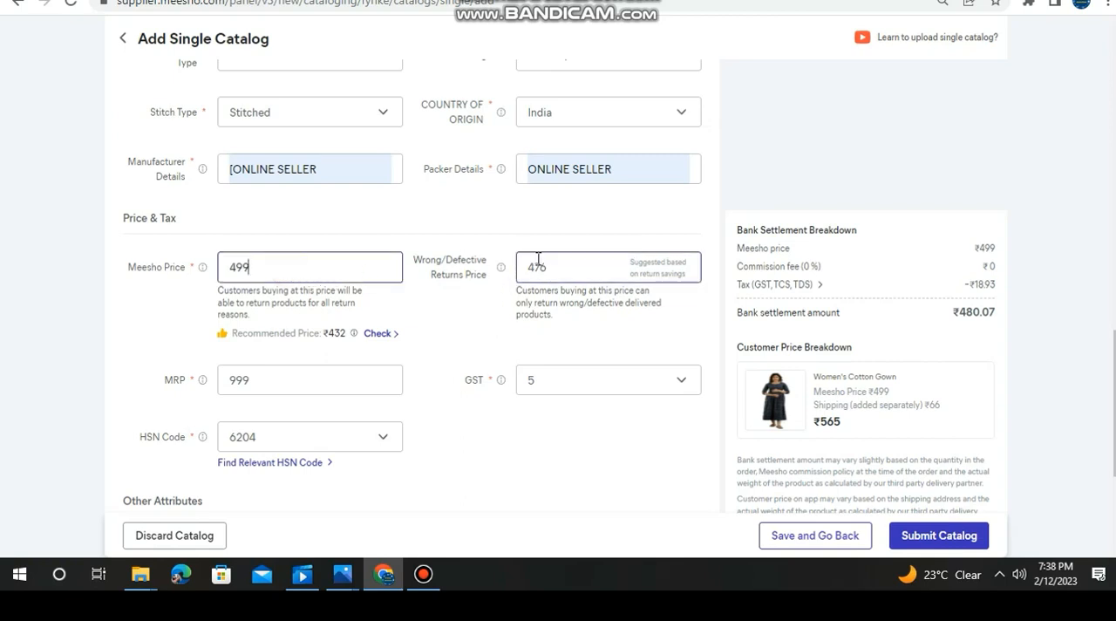
pyautogui.click(555, 261)
pyautogui.click(554, 270)
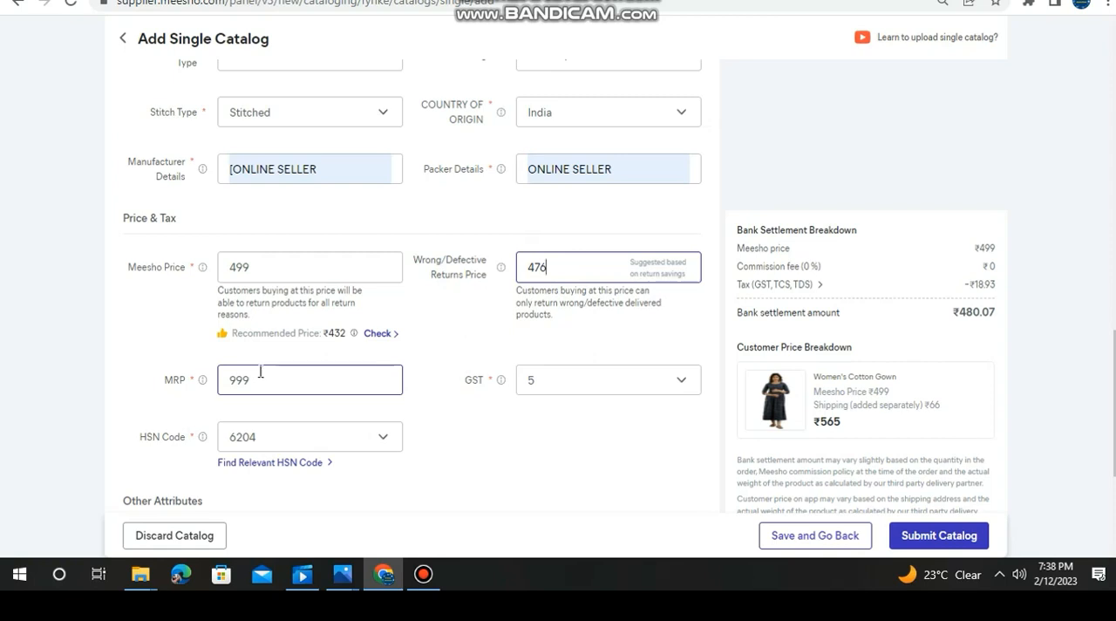
pyautogui.click(684, 389)
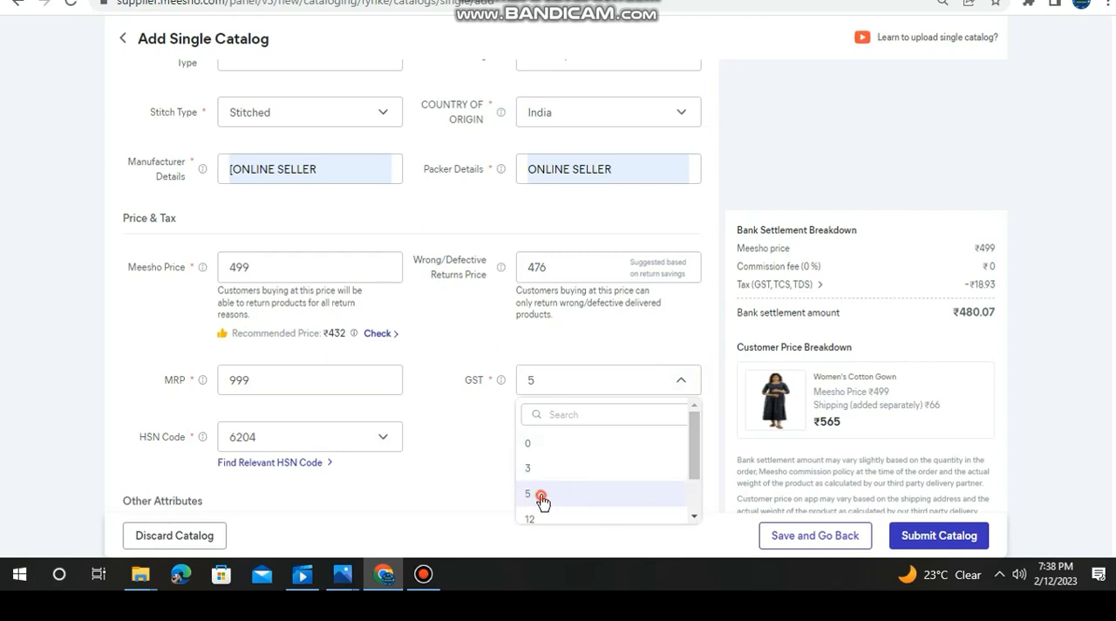
pyautogui.click(552, 414)
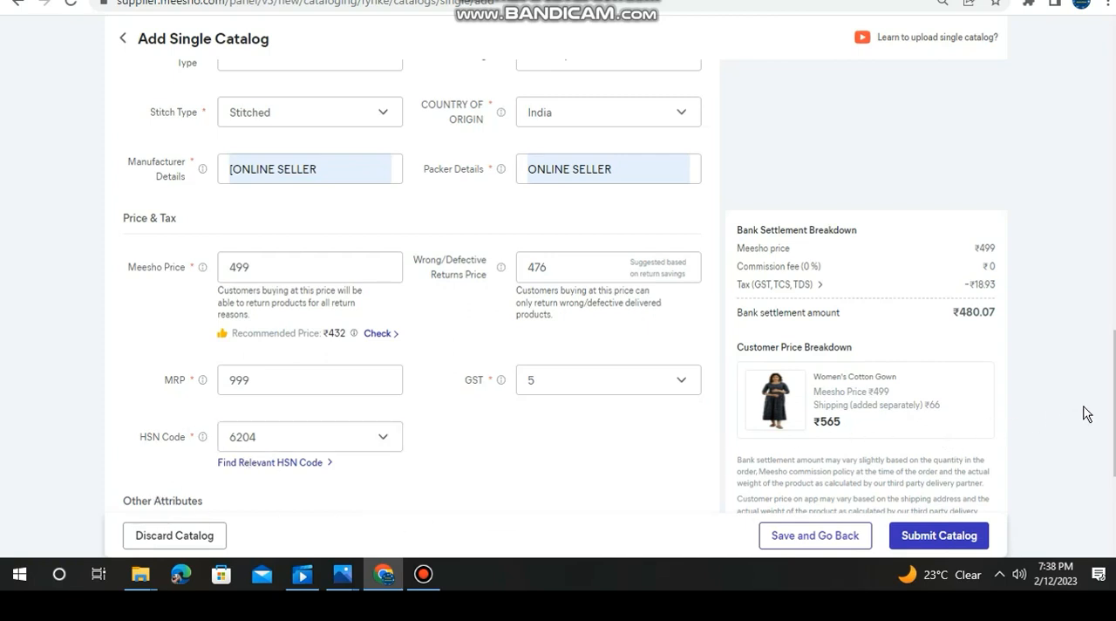
# - Examine the selectable HSN codes and the Other Attributes section for the gown
pyautogui.scroll(-3, 1114, 418)
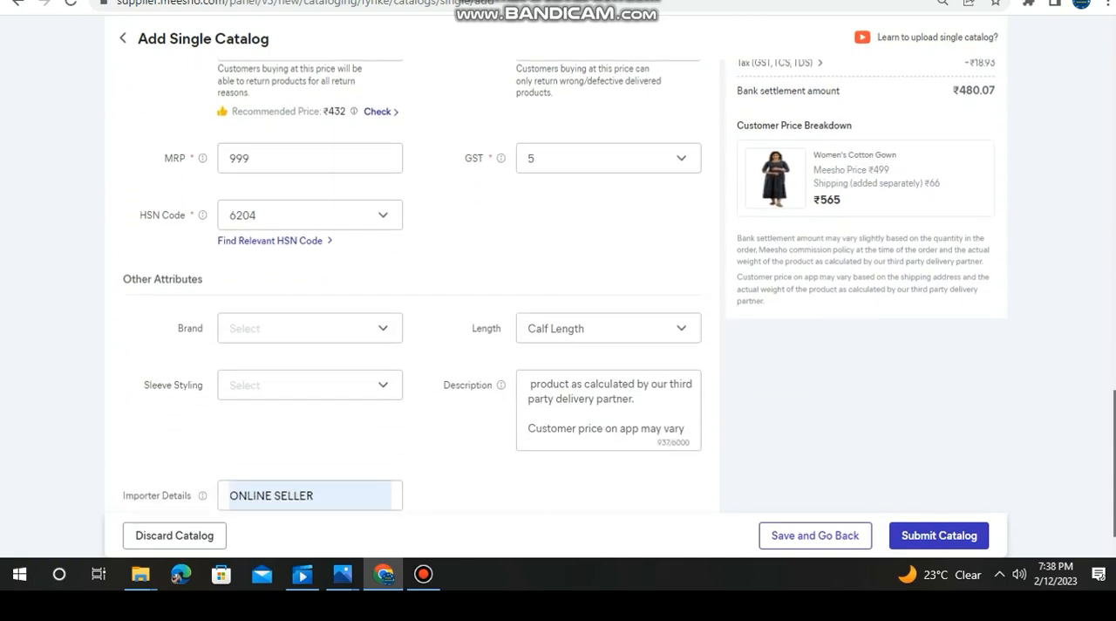
pyautogui.click(379, 215)
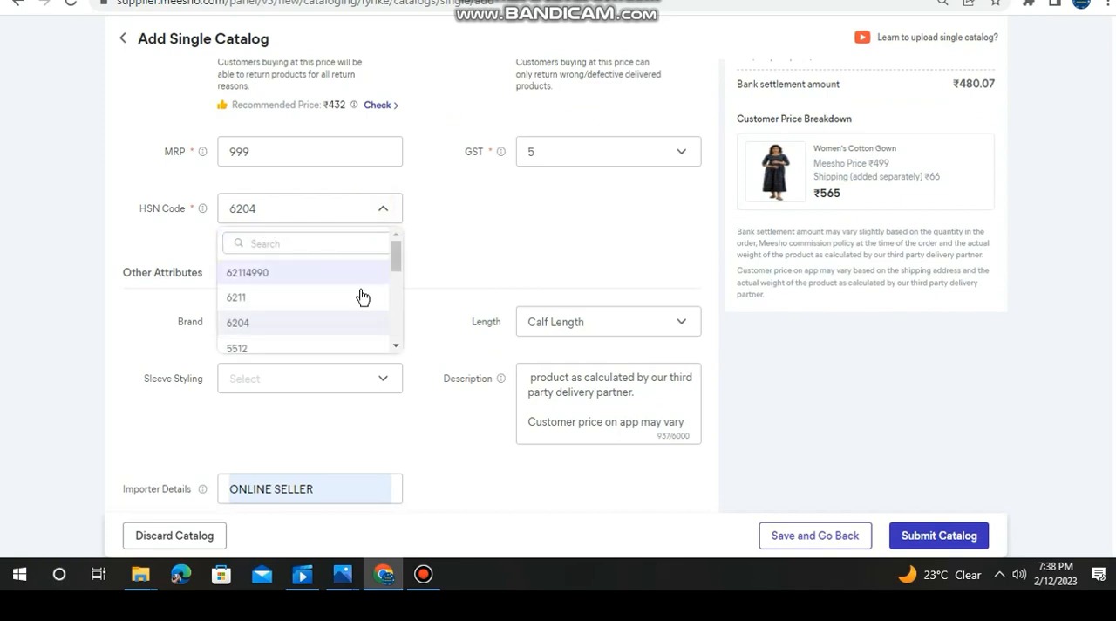
pyautogui.click(480, 237)
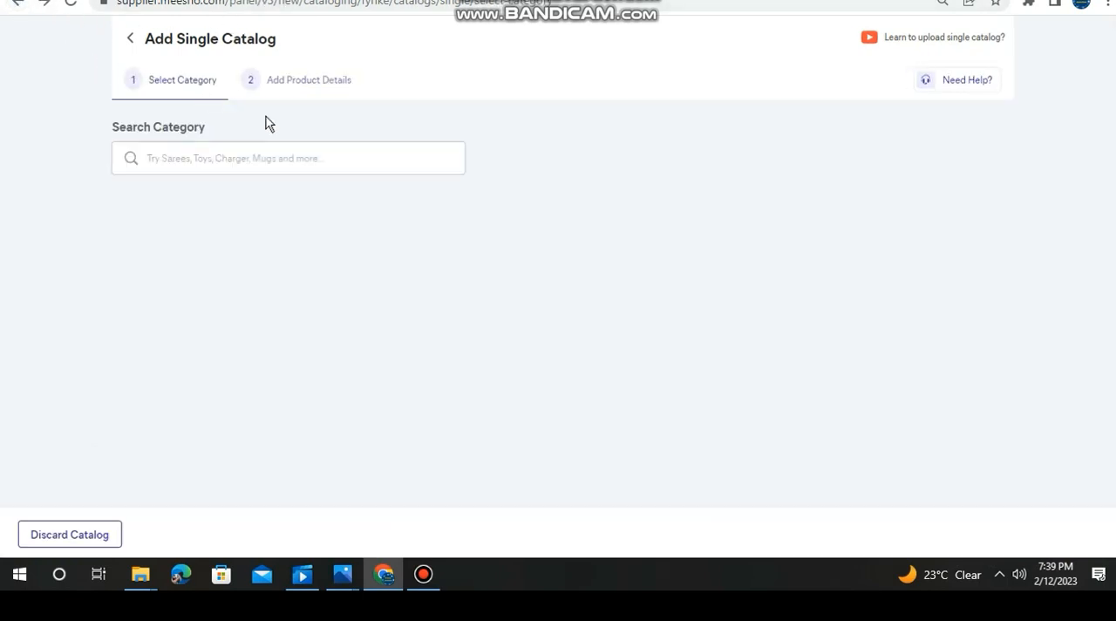
# - Leave the single-catalog form and open the active catalogs in the supplier inventory
pyautogui.click(17, 5)
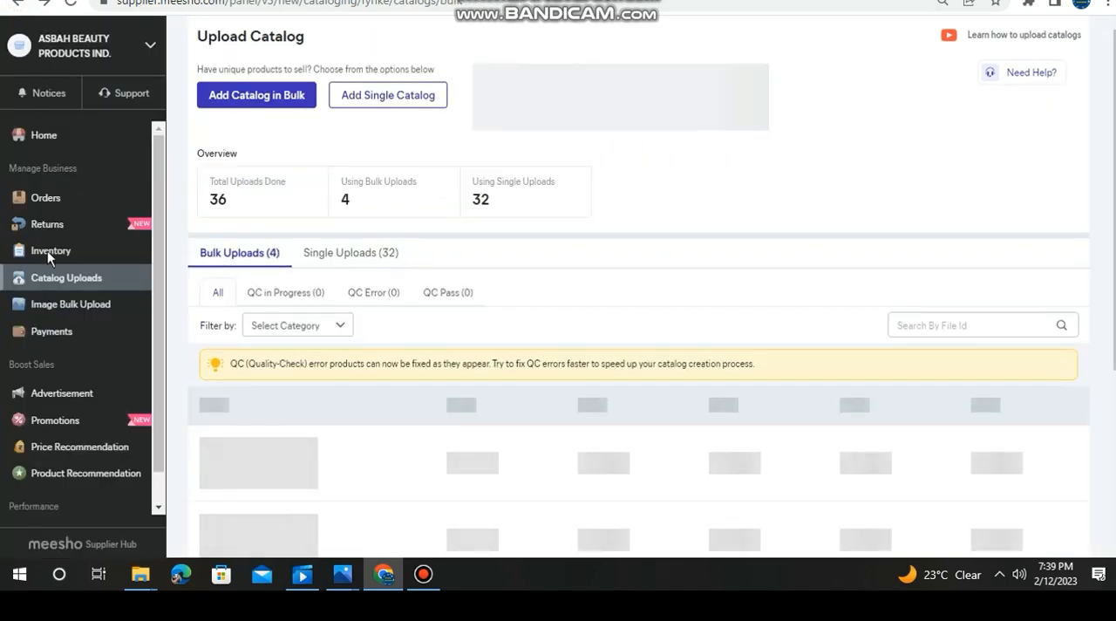
pyautogui.click(110, 258)
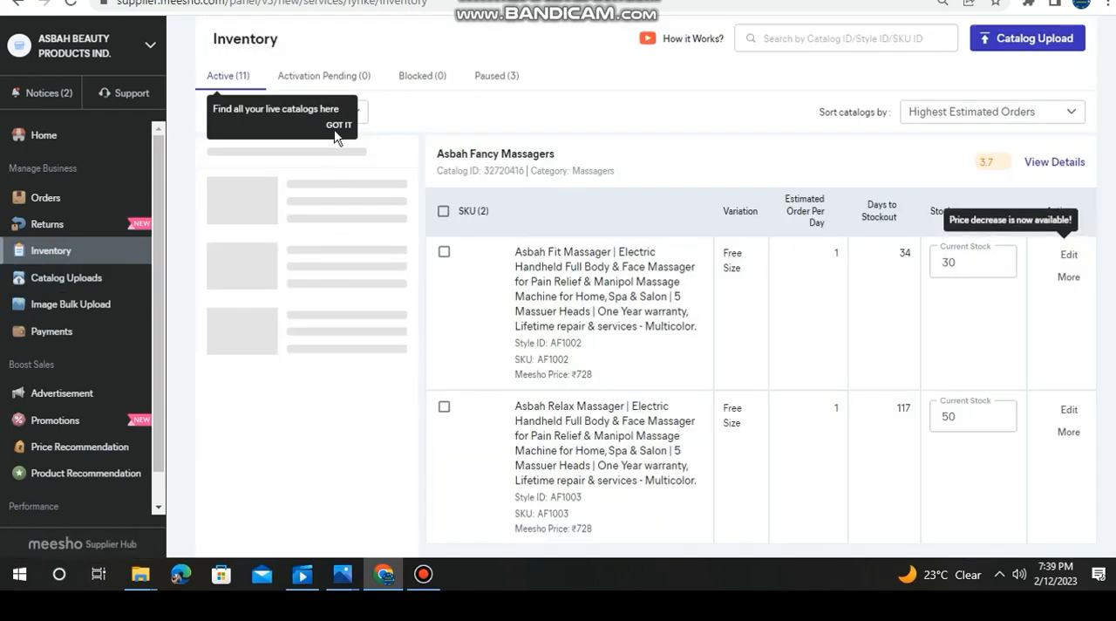
pyautogui.click(245, 90)
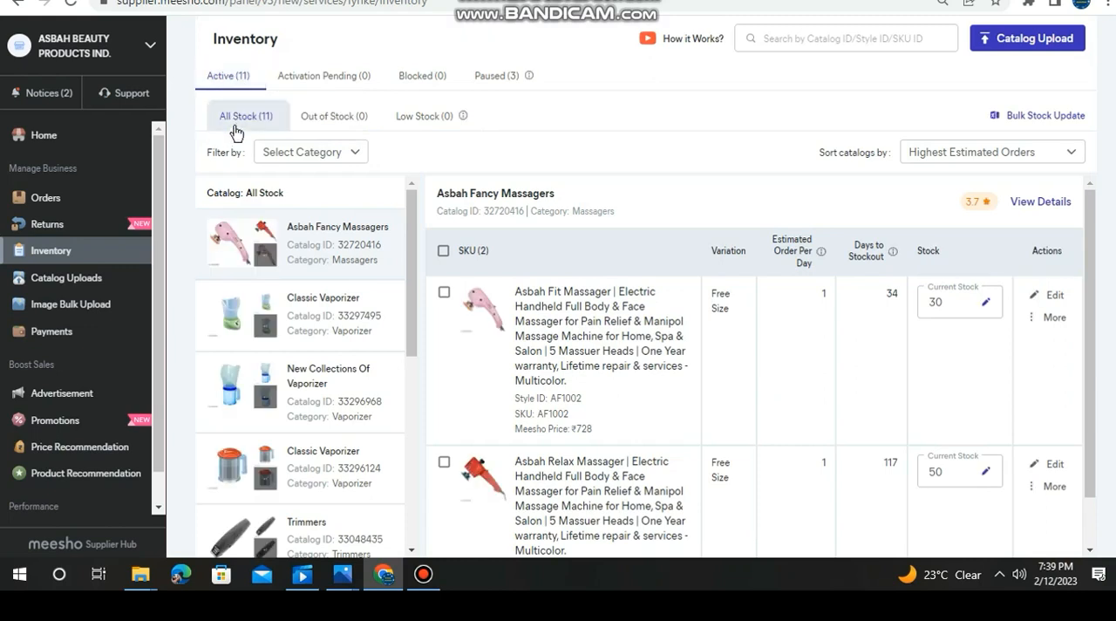